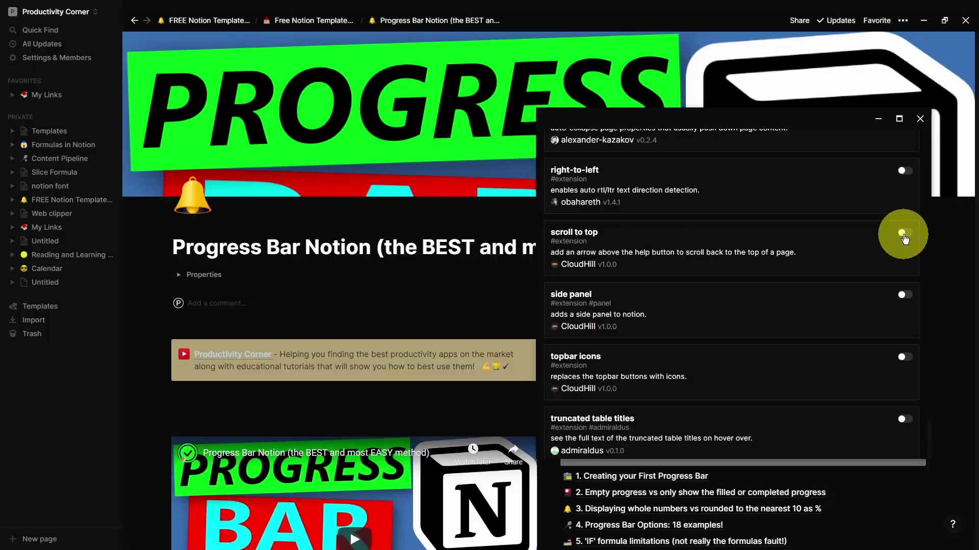
Step: Enable the 'scroll to top' extension in the Notion Enhancer menu
left_click(904, 232)
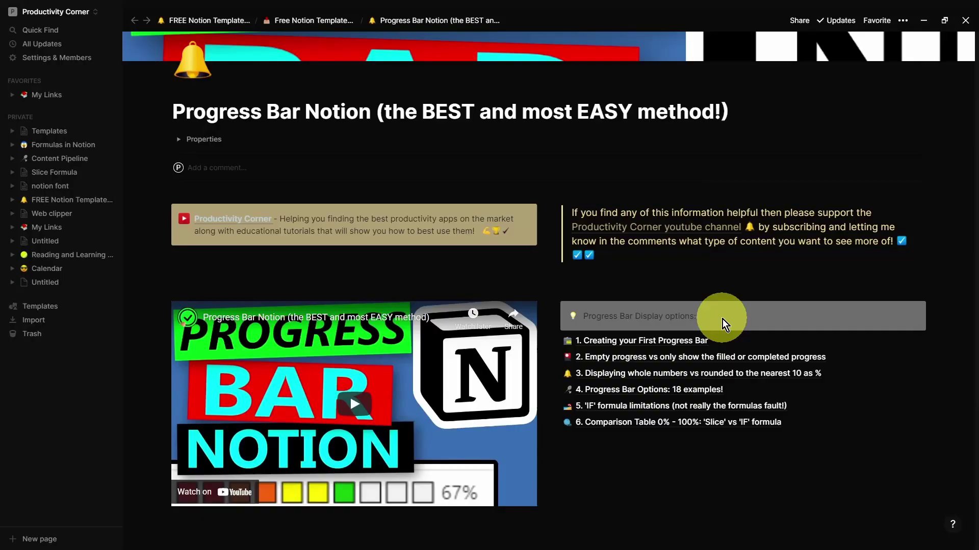
scroll(723, 319, "down", 5)
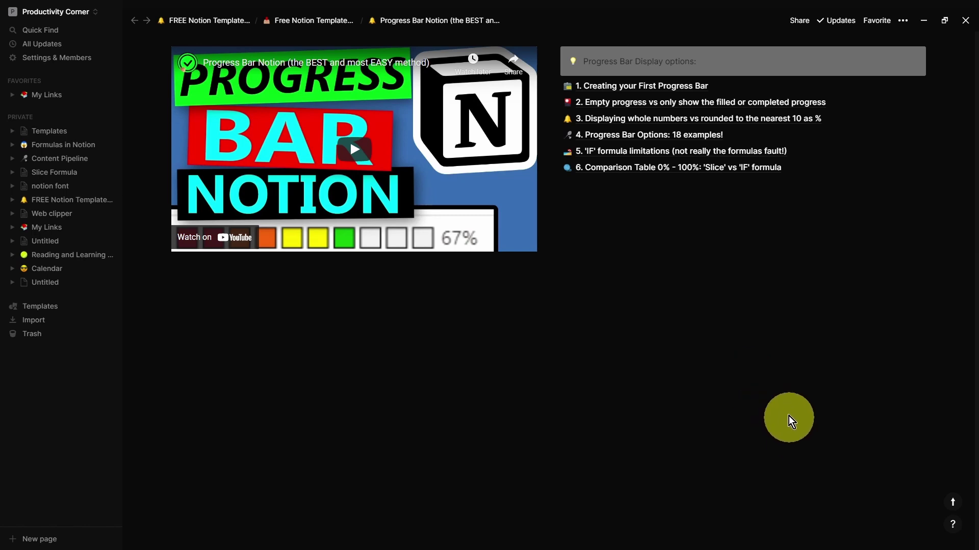
Step: Jump the Progress Bar page back to its cover and title with the bottom-right arrow
left_click(952, 502)
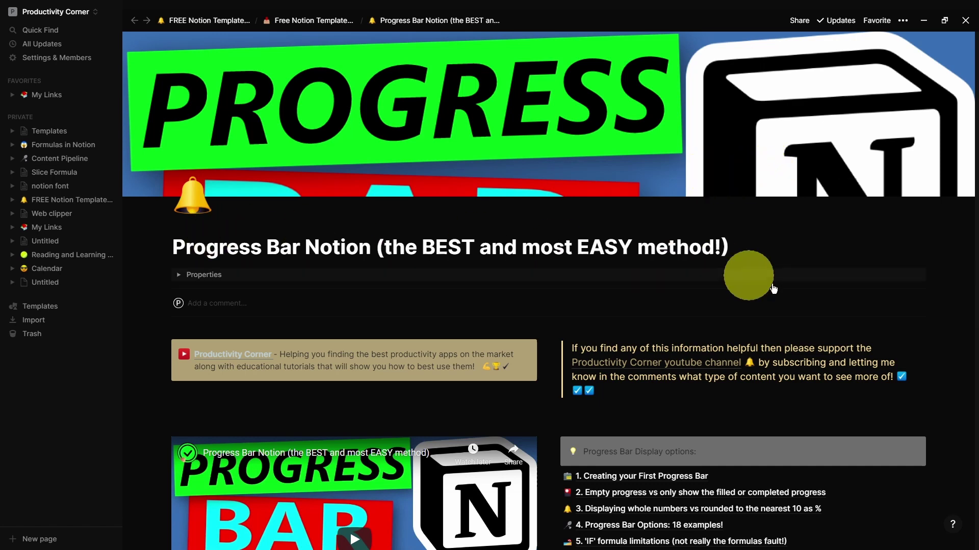
Step: Open 'How to Read More' from Reading and Learning Resources and jump from its end to the top
left_click(57, 254)
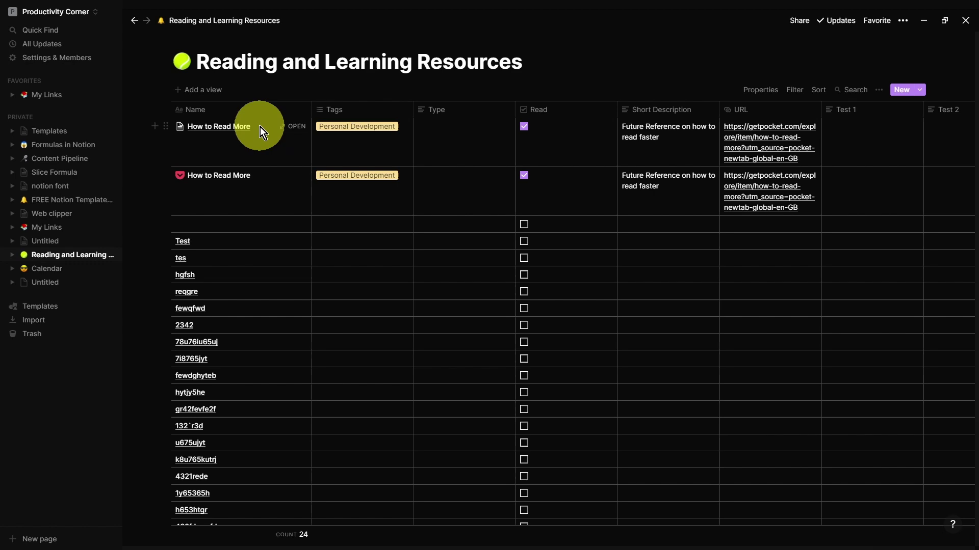
left_click(218, 176)
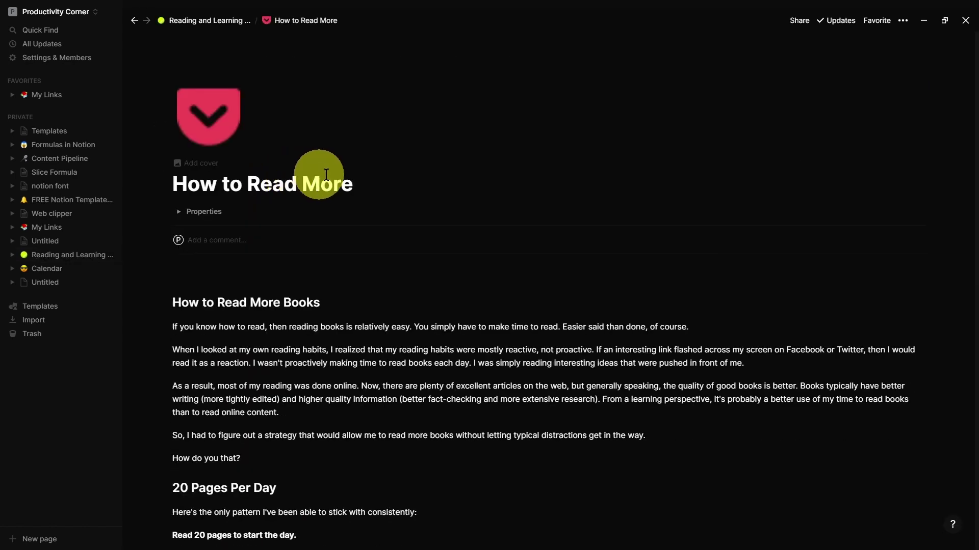
scroll(753, 287, "down", 3)
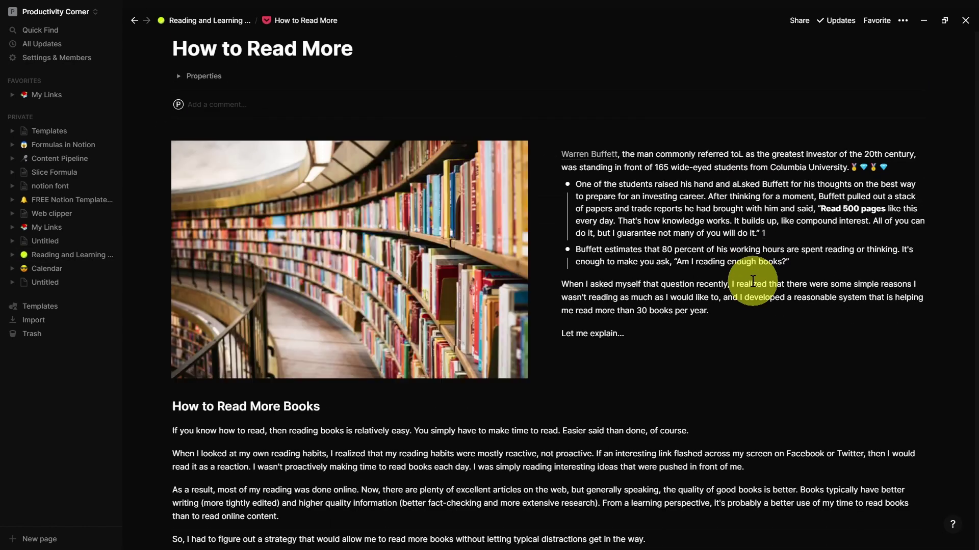
scroll(749, 256, "down", 5)
scroll(748, 257, "down", 5)
scroll(748, 257, "down", 3)
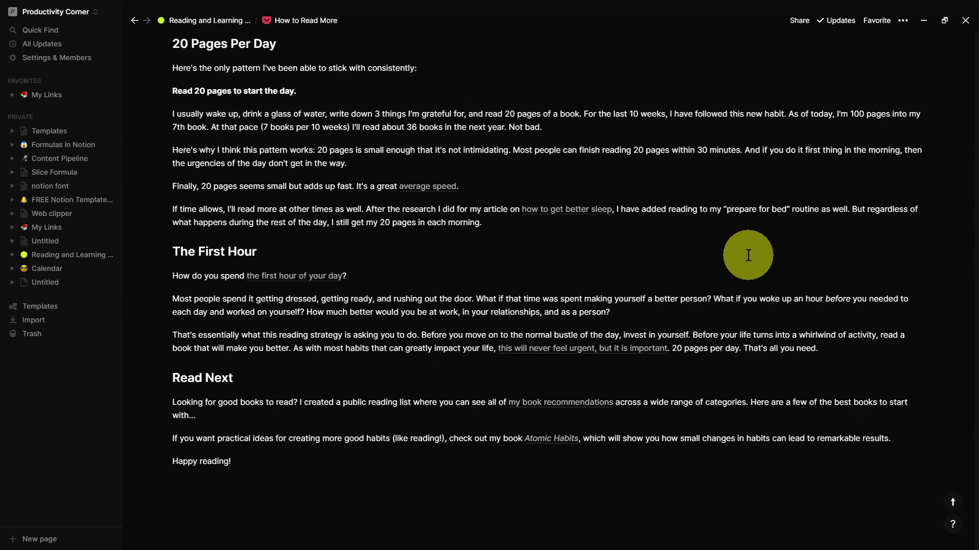
scroll(748, 257, "down", 2)
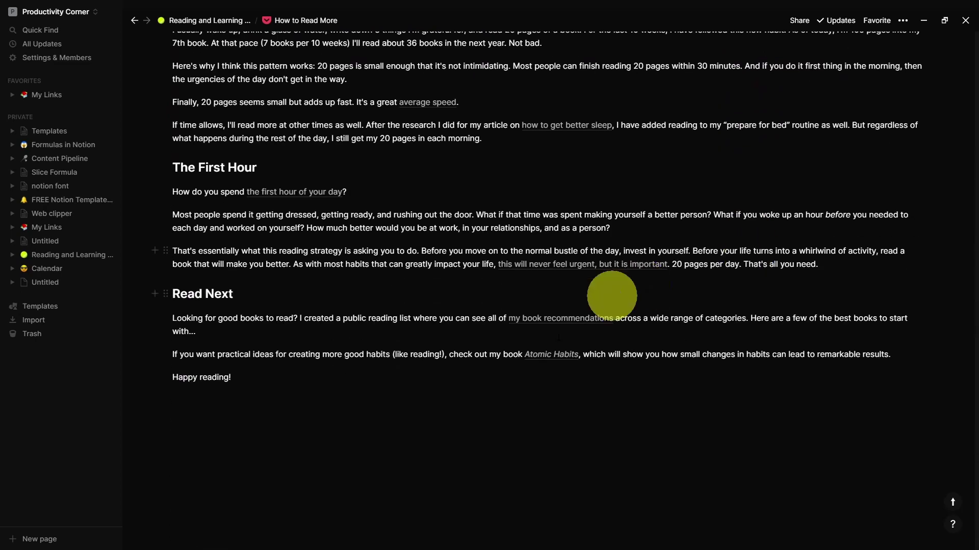
left_click(954, 502)
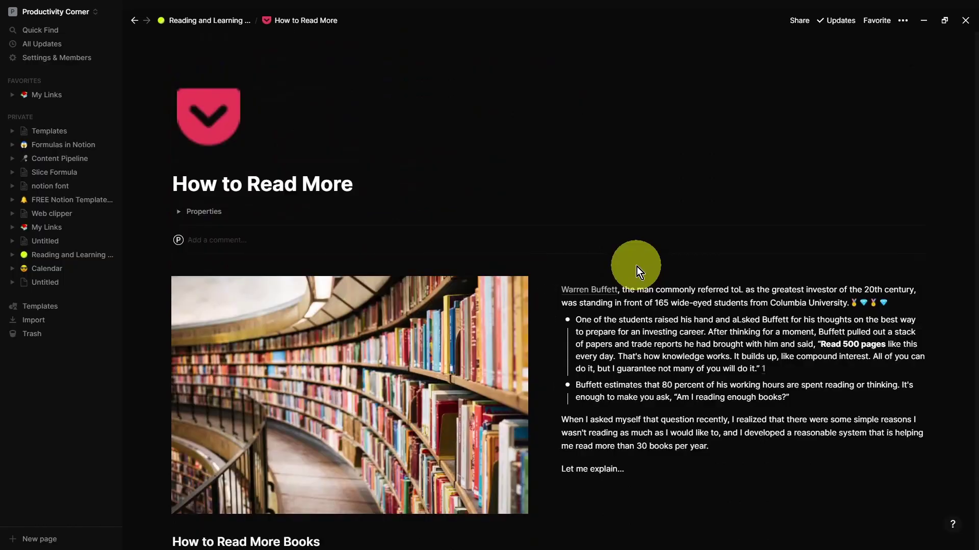